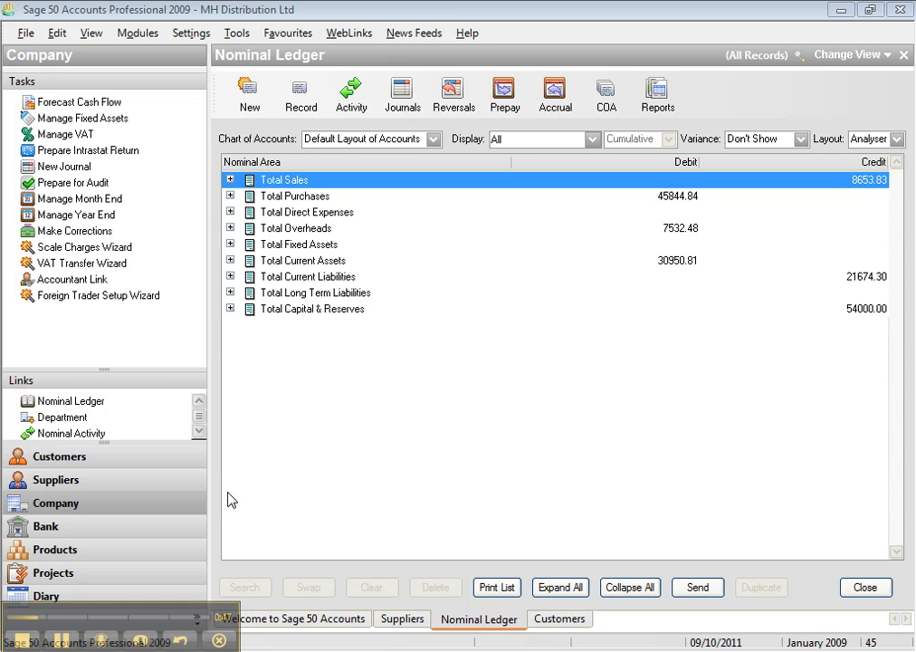
# Step: Open a batch customer credits entry from the customer ledger and maximise its window
pyautogui.click(102, 462)
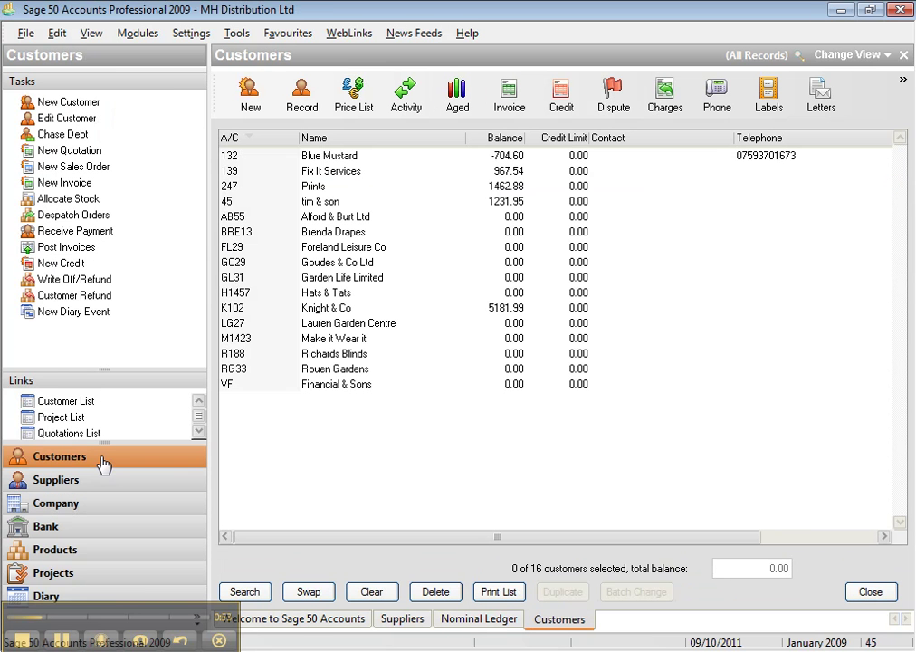
pyautogui.click(562, 98)
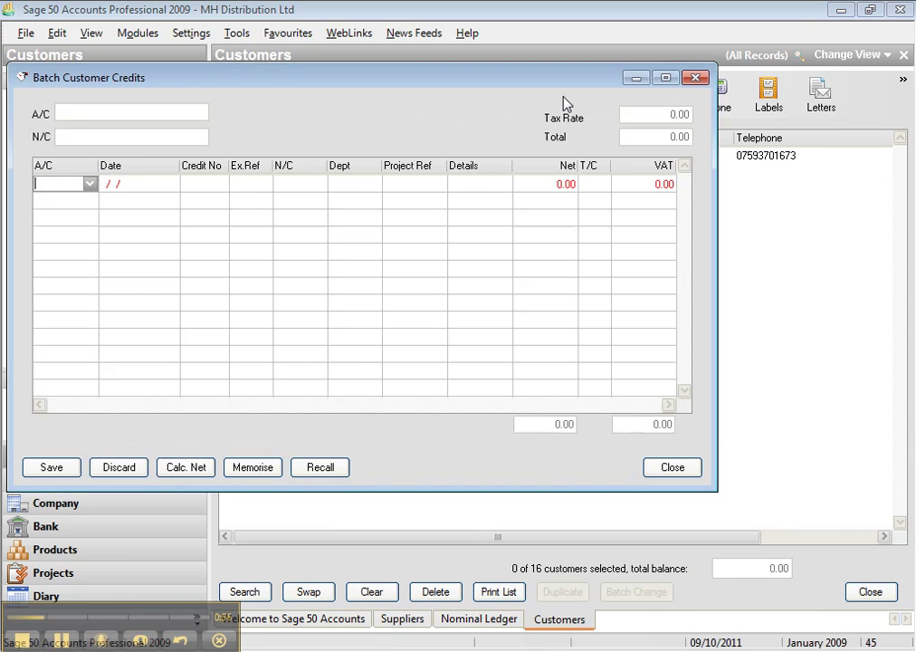
pyautogui.click(665, 79)
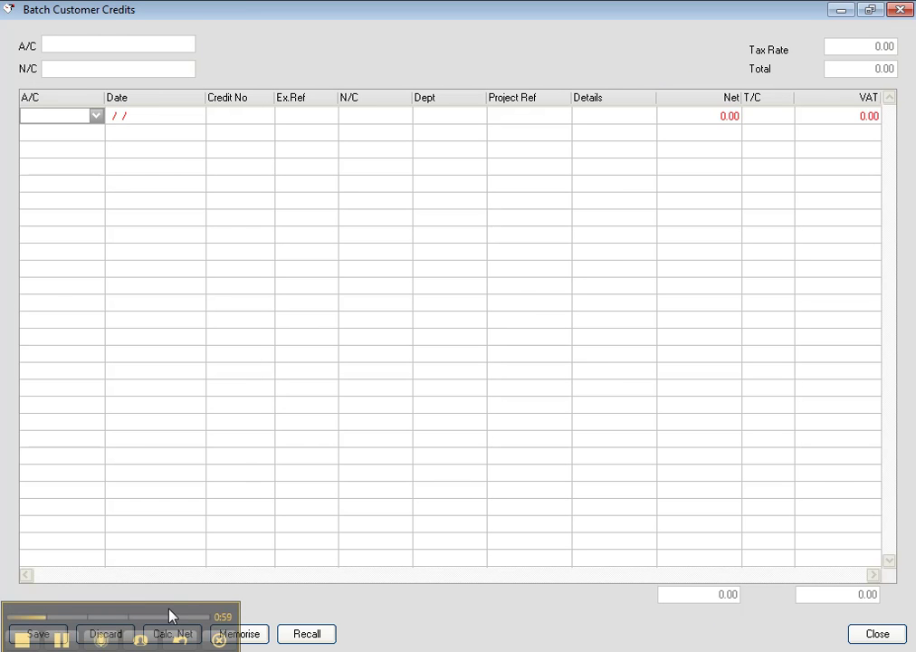
pyautogui.moveTo(229, 568); pyautogui.dragTo(894, 568)
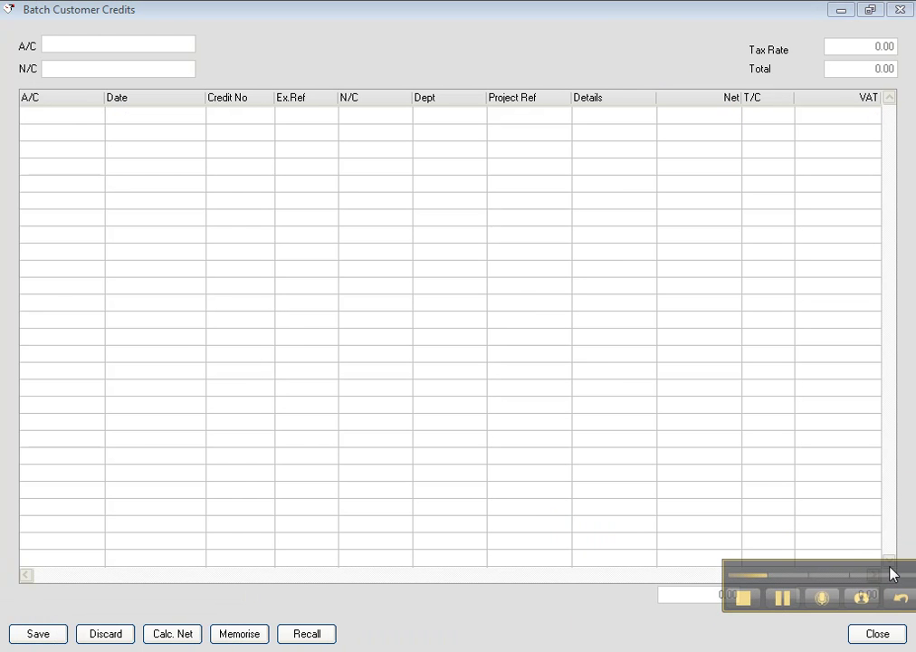
# Step: Select the Make it Wear it account for the first credit line and acknowledge the terms warning
pyautogui.click(114, 54)
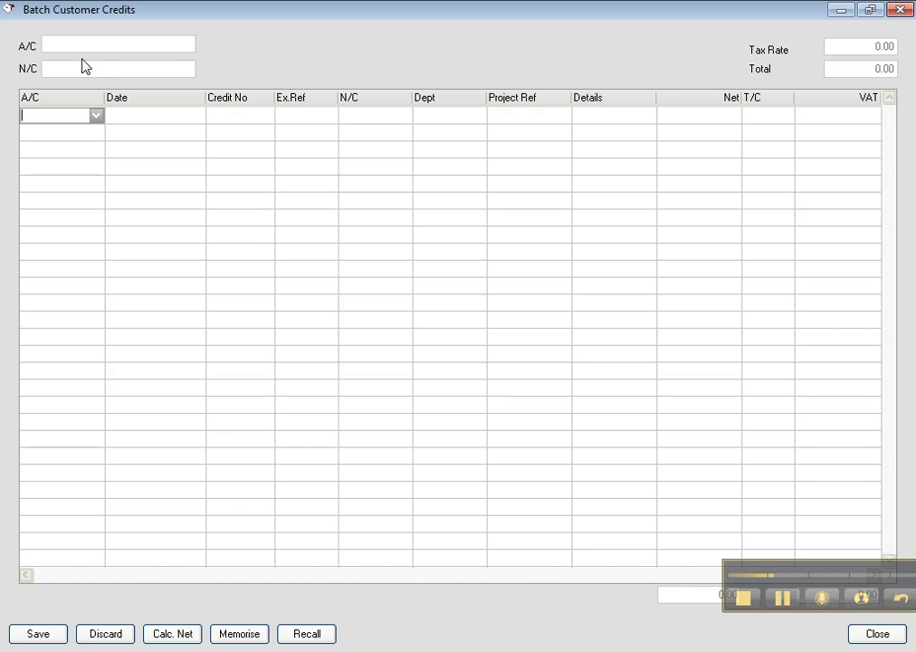
pyautogui.write('M1423')
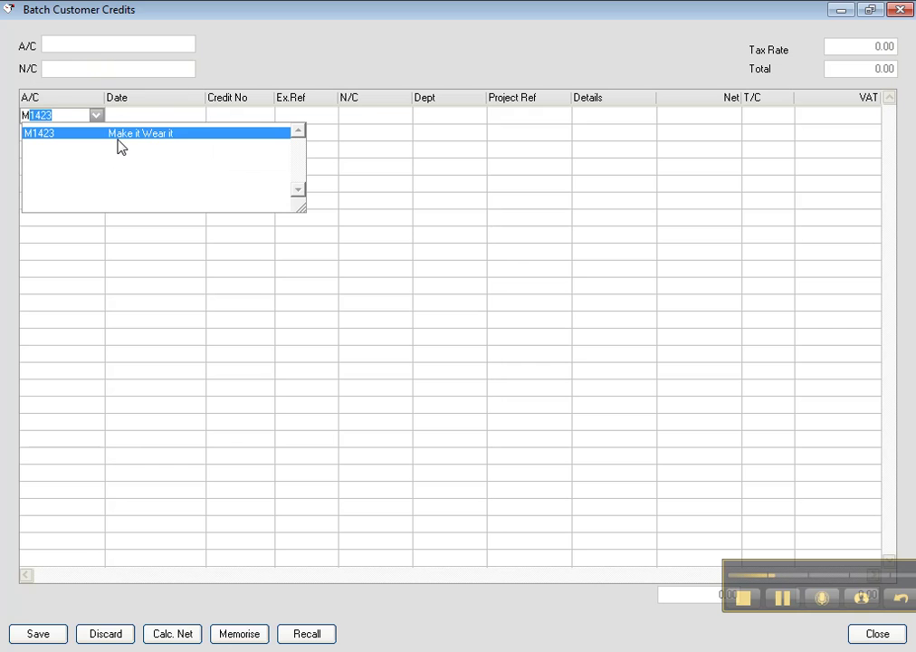
pyautogui.click(119, 140)
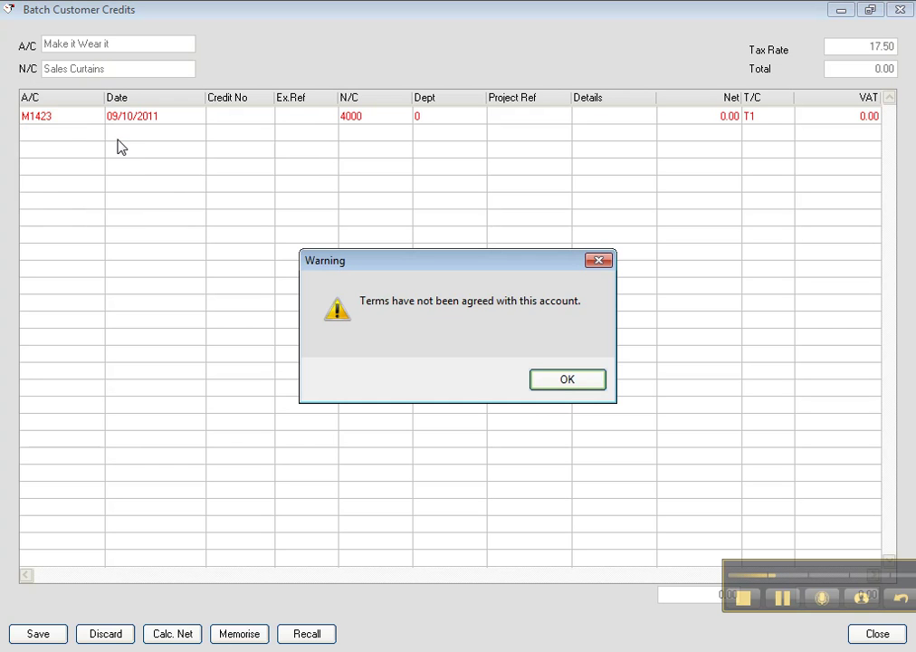
pyautogui.click(569, 387)
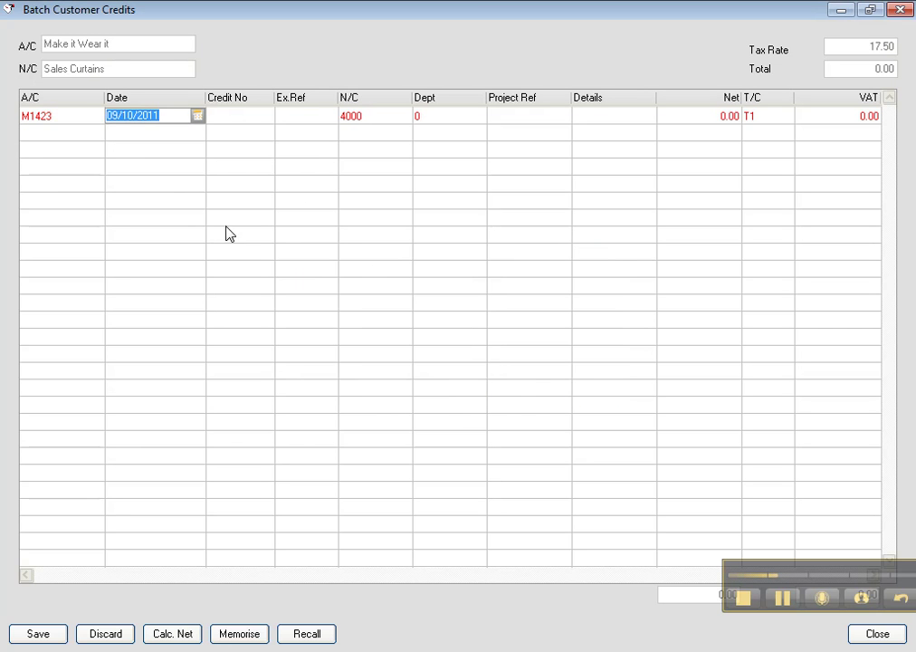
# Step: Date the customer credit 11/02/2011, accepting the financial year warning, and enter CN215 as the credit number
pyautogui.write('11/0')
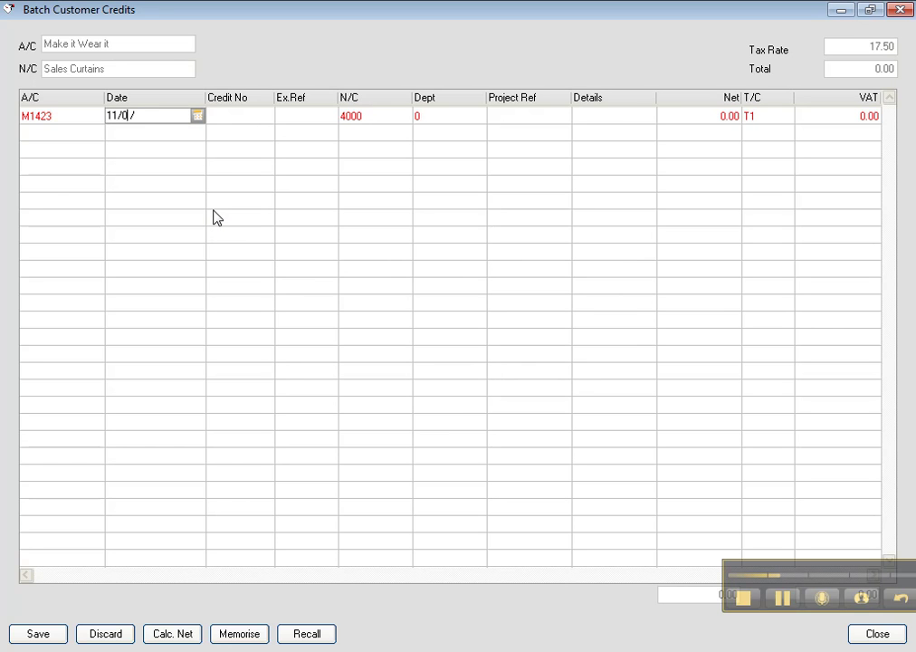
pyautogui.write('2/2011')
pyautogui.click(257, 121)
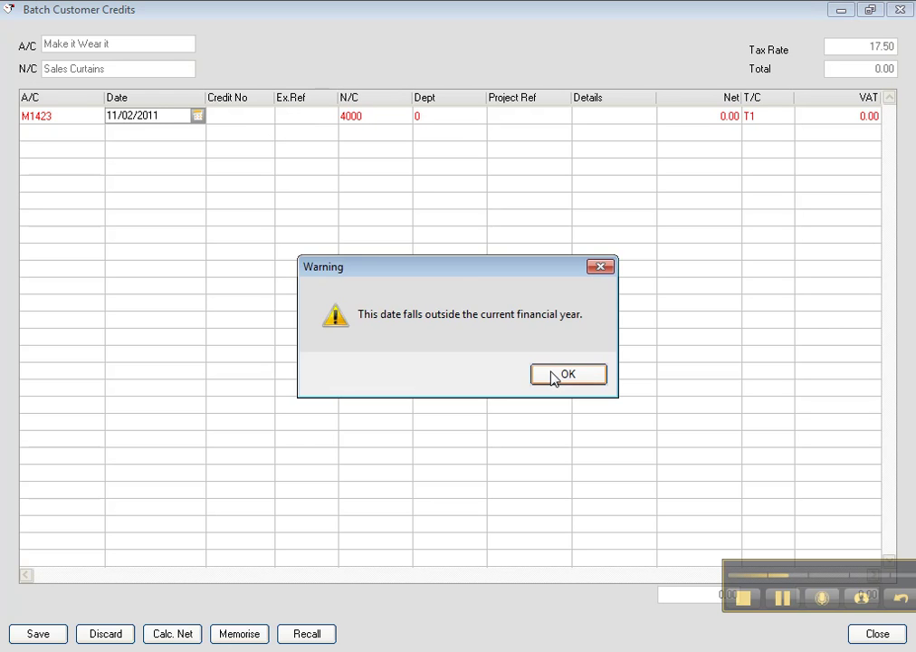
pyautogui.click(554, 377)
pyautogui.click(254, 118)
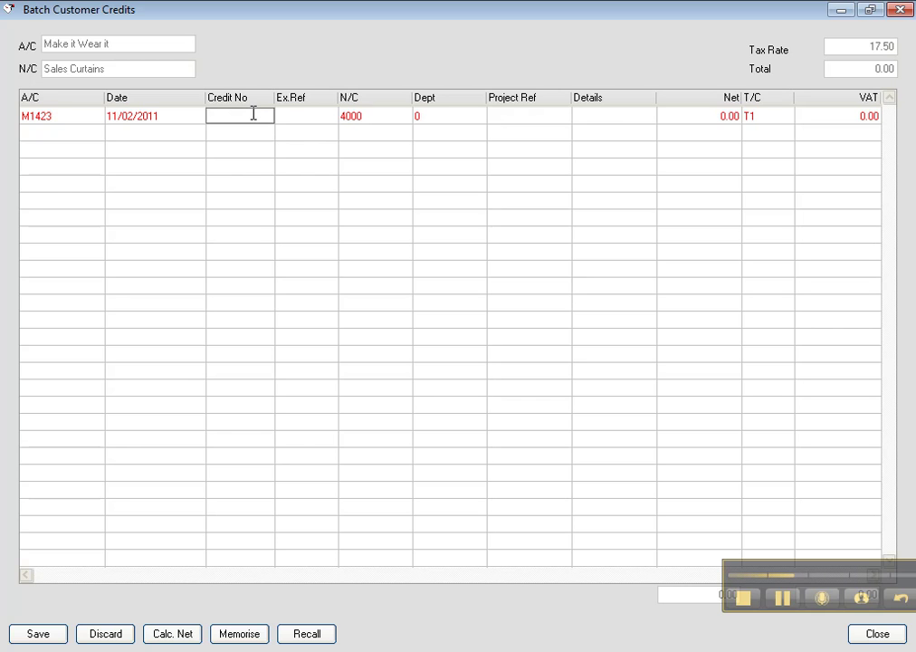
pyautogui.write('CN215')
# Step: Set the customer credit's nominal code to 4000, Sales Curtains
pyautogui.click(377, 119)
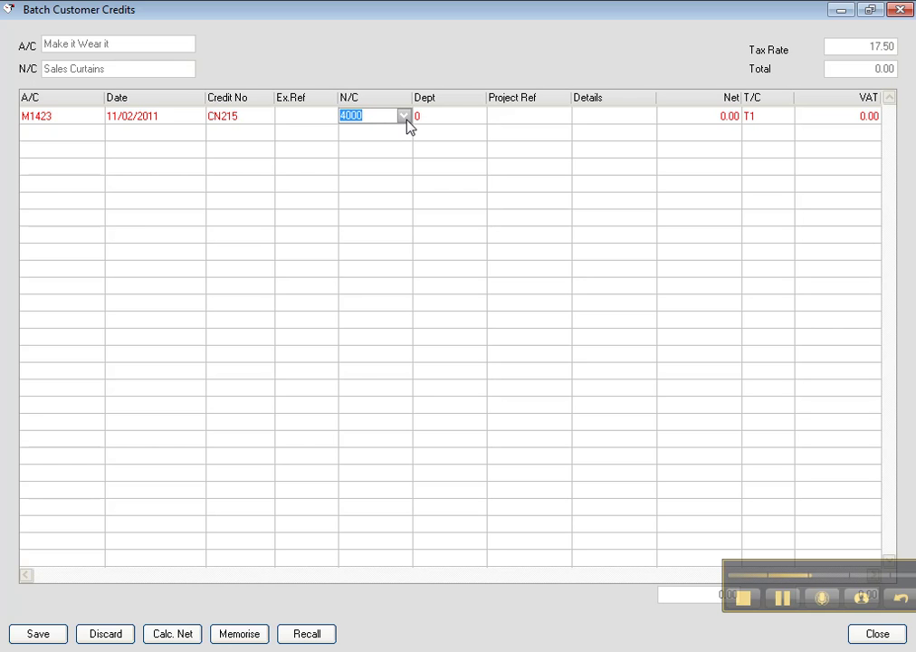
pyautogui.click(405, 117)
pyautogui.write('4000')
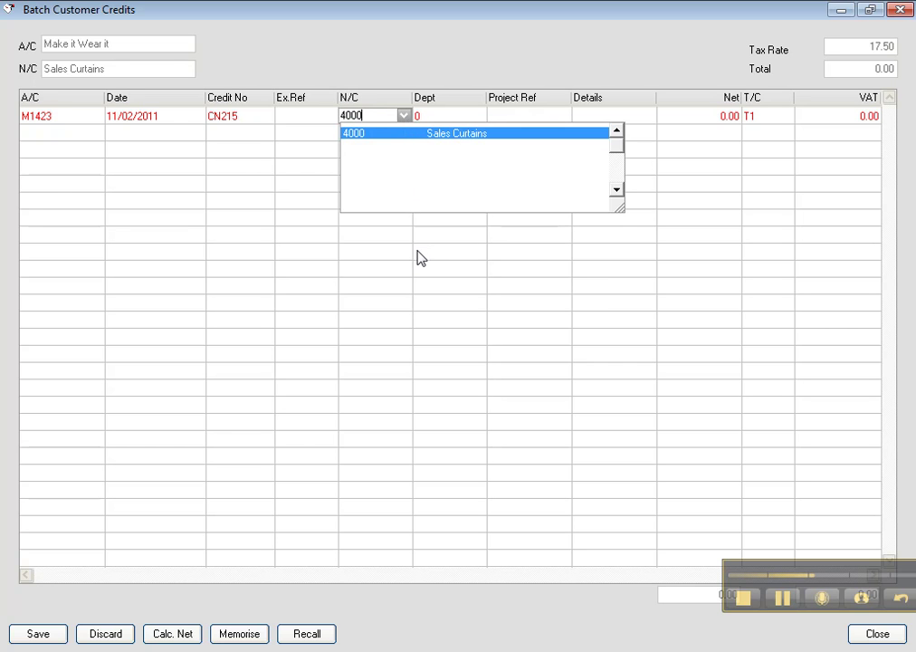
pyautogui.click(419, 258)
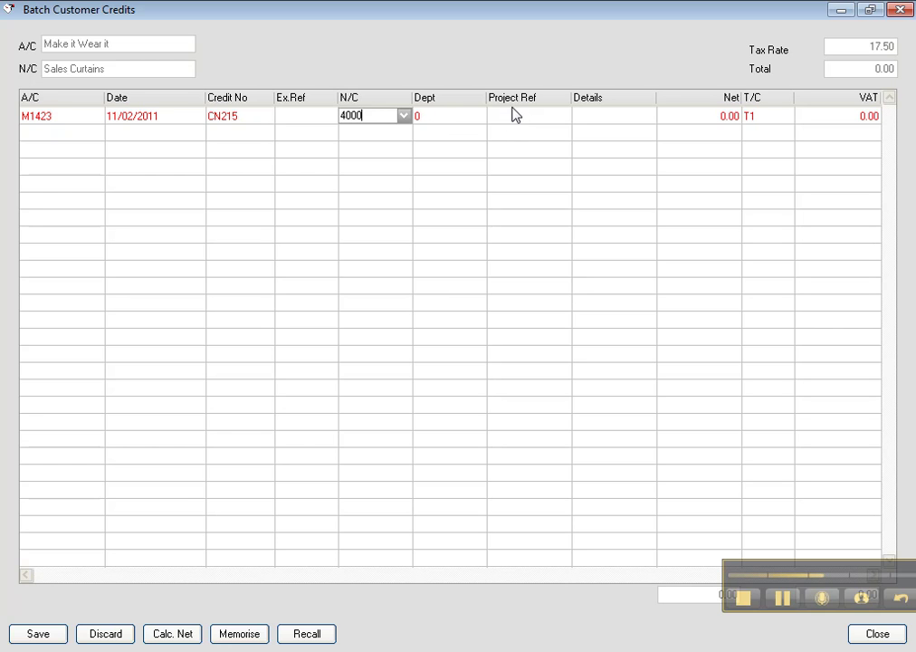
# Step: Enter "Damages Sales Curtains" as the details of the customer credit
pyautogui.click(600, 117)
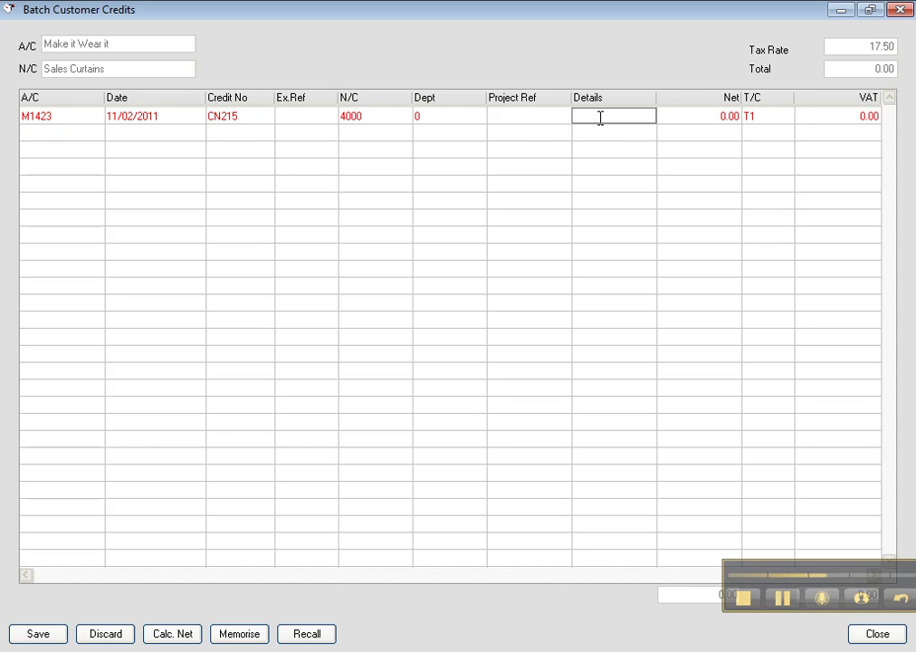
pyautogui.write('R')
pyautogui.press('F4')
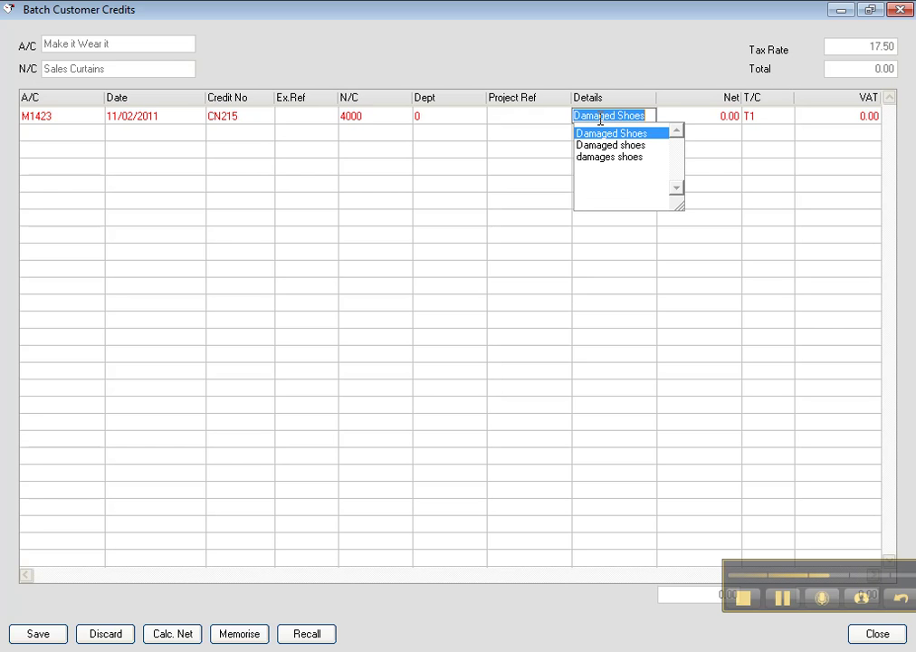
pyautogui.write('D')
pyautogui.write('amage')
pyautogui.write('s S')
pyautogui.write('ales C')
pyautogui.write('urtain')
pyautogui.write('s')
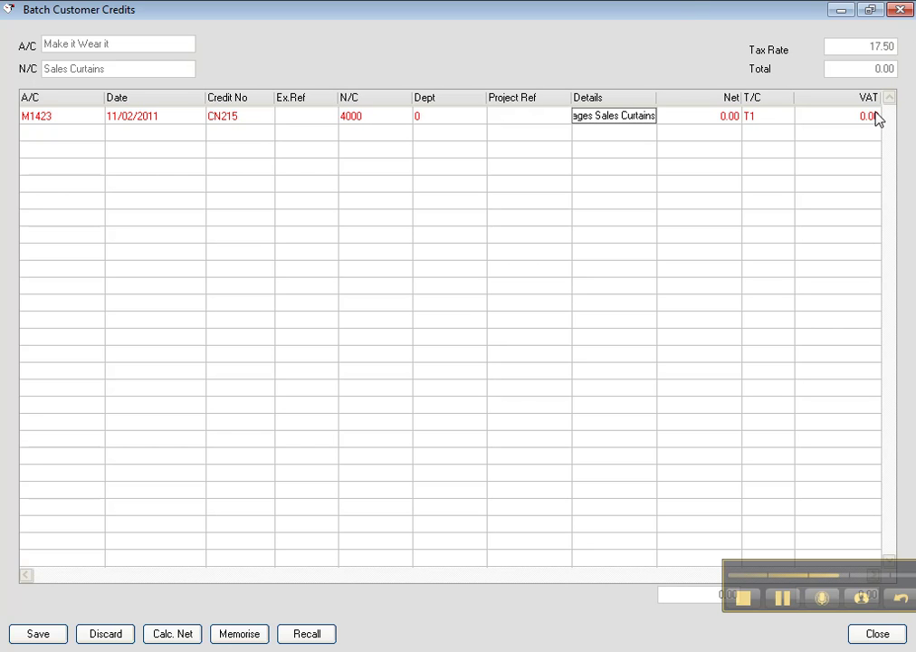
# Step: Enter a net amount of 52.18 for the customer credit under tax code T1
pyautogui.click(722, 117)
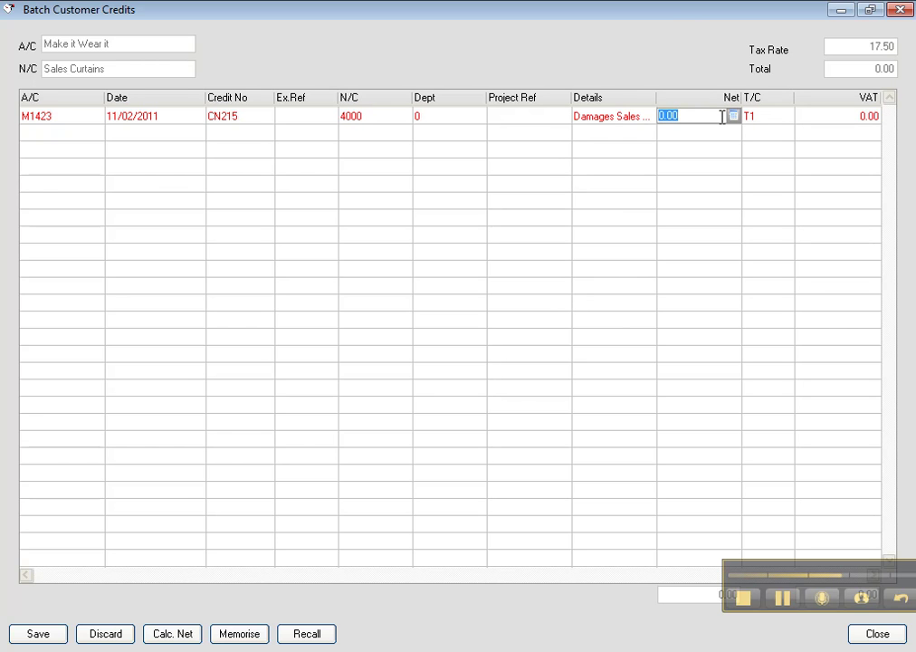
pyautogui.write('52.18')
pyautogui.press('Return')
pyautogui.click(779, 119)
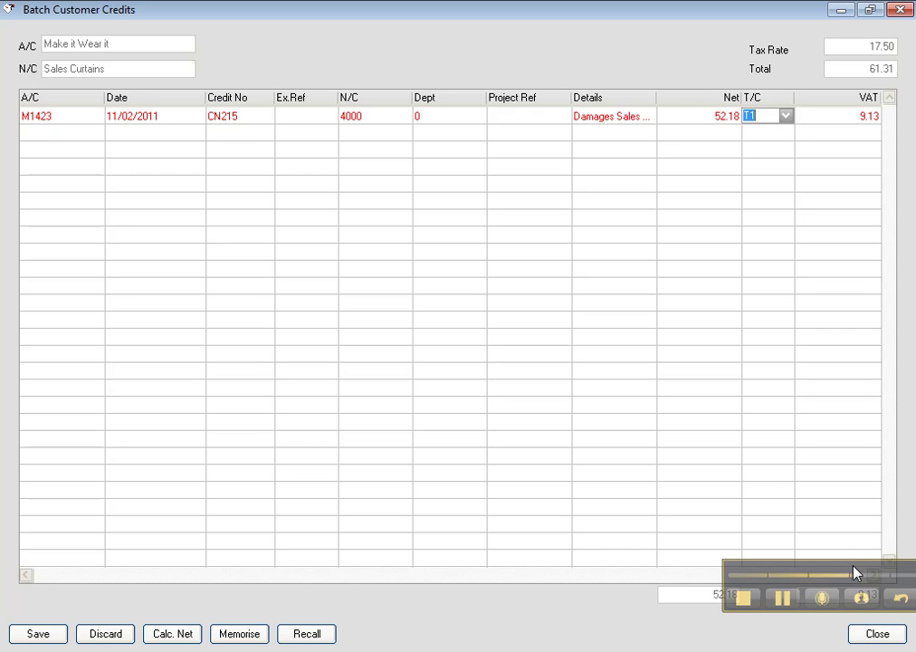
pyautogui.moveTo(856, 572); pyautogui.dragTo(779, 561)
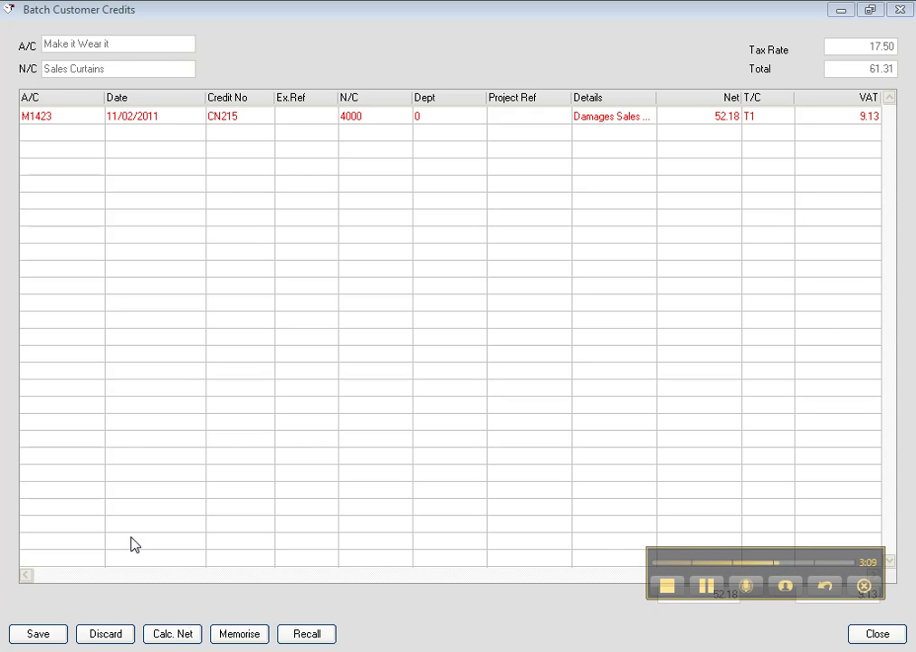
# Step: Save and post the customer credit, and close the batch customer credits window
pyautogui.click(37, 637)
pyautogui.click(517, 383)
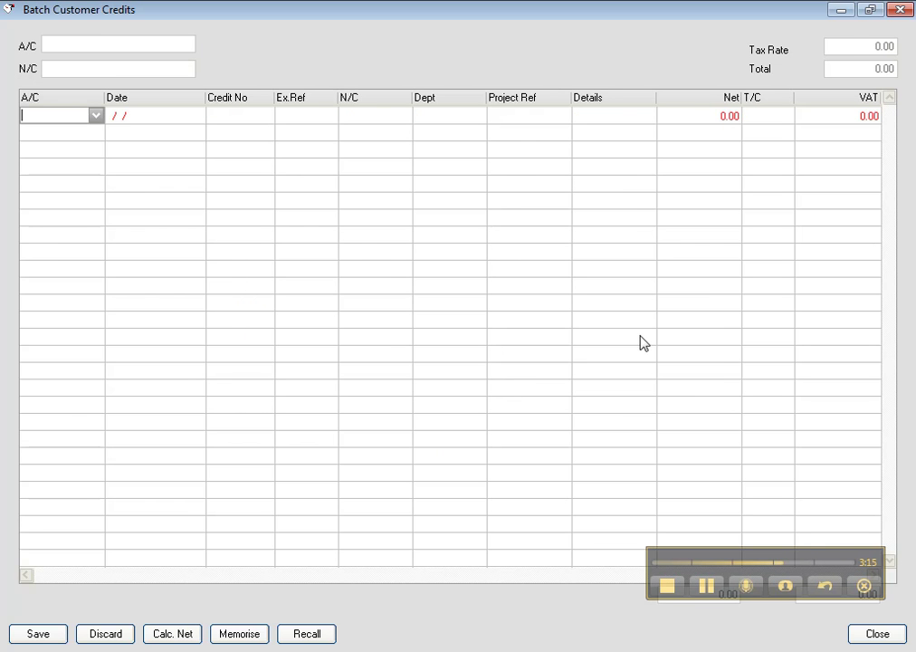
pyautogui.click(878, 634)
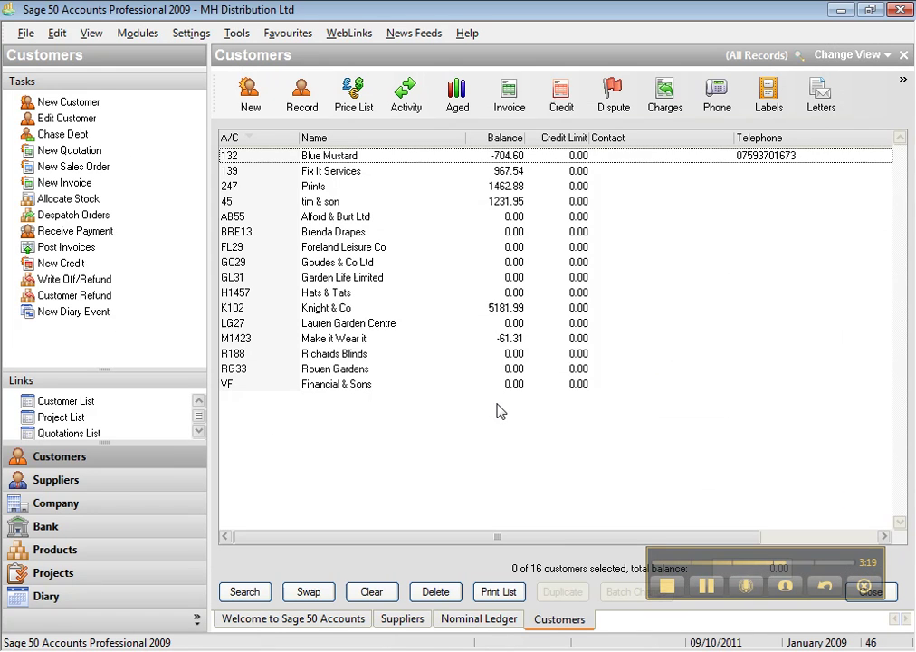
# Step: Open a batch supplier credits entry from the supplier ledger, acknowledge the terms warning and maximise its window
pyautogui.click(95, 490)
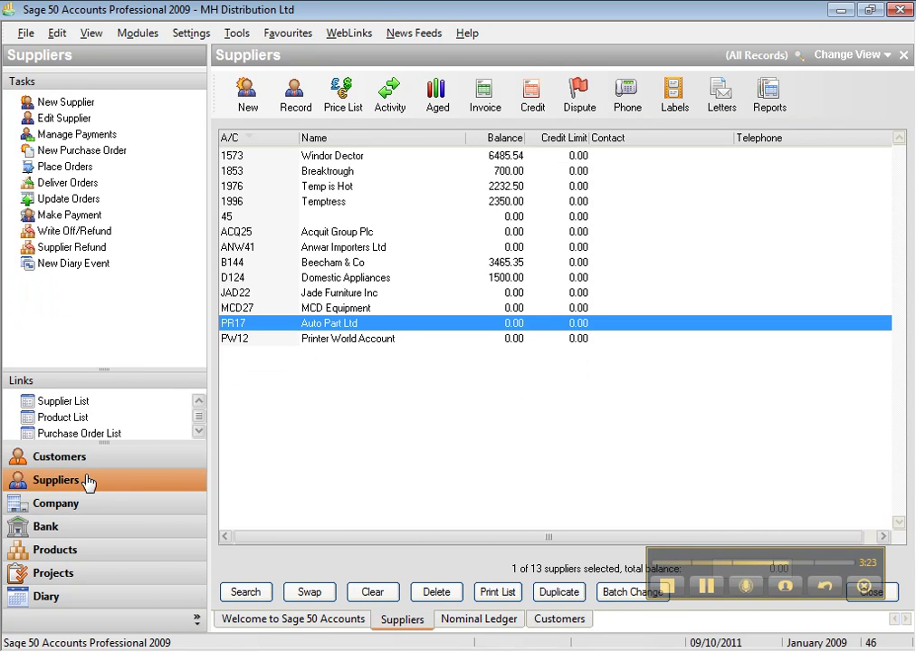
pyautogui.click(523, 104)
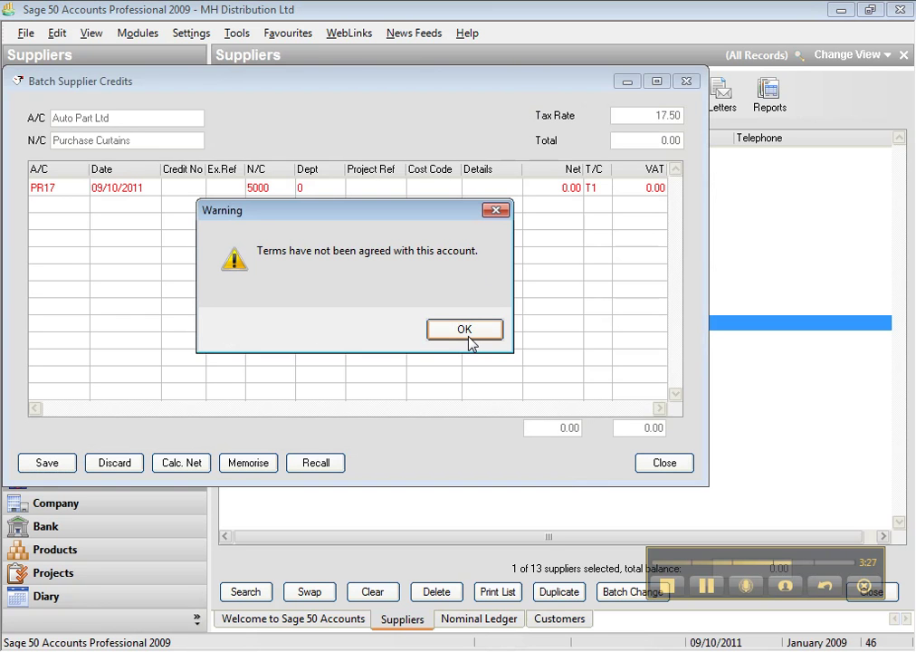
pyautogui.click(469, 337)
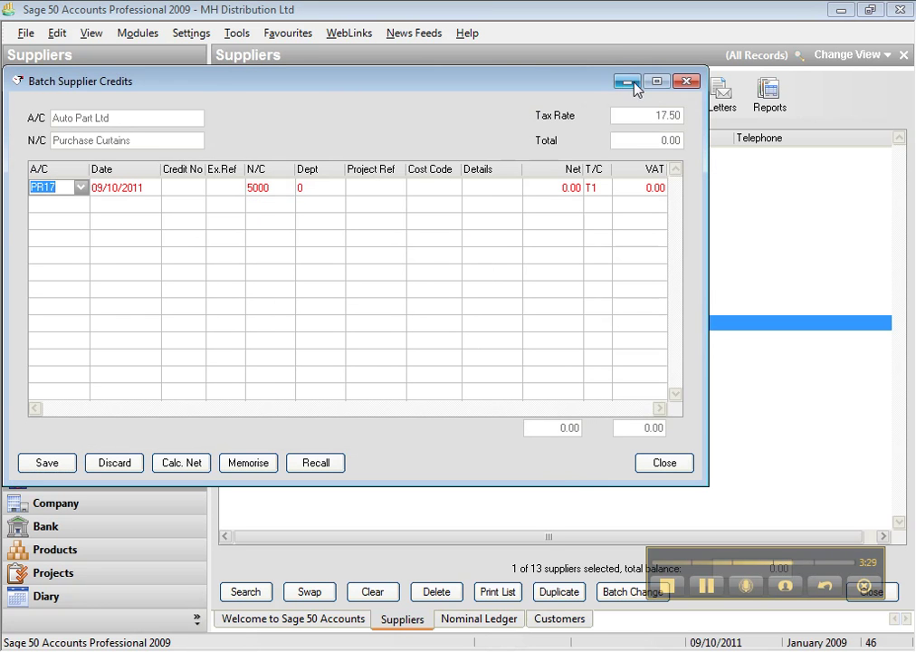
pyautogui.click(658, 83)
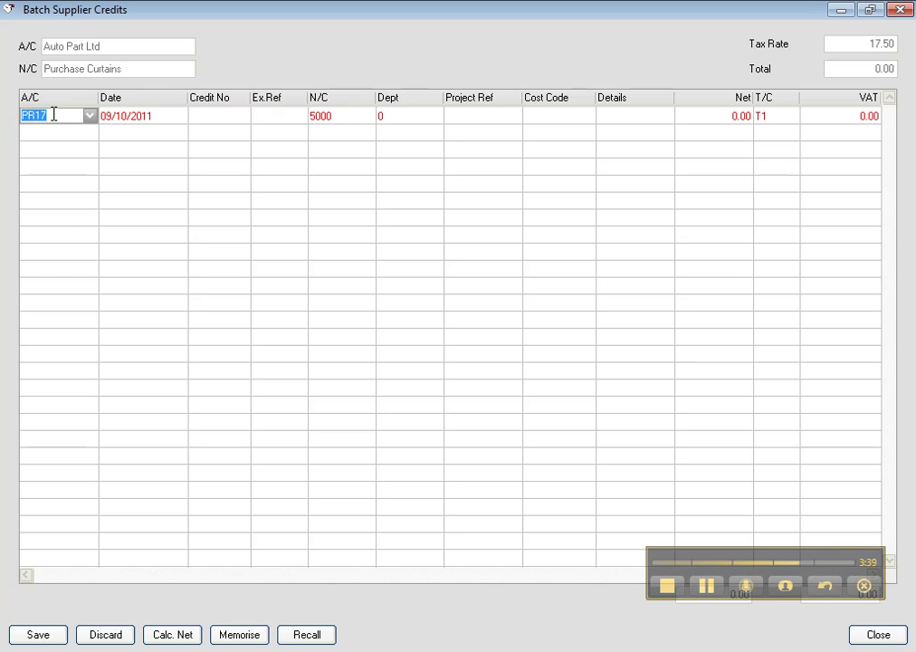
# Step: Change the supplier on the credit line to Printer World Account and acknowledge the terms warning
pyautogui.press('BackSpace')
pyautogui.write('P')
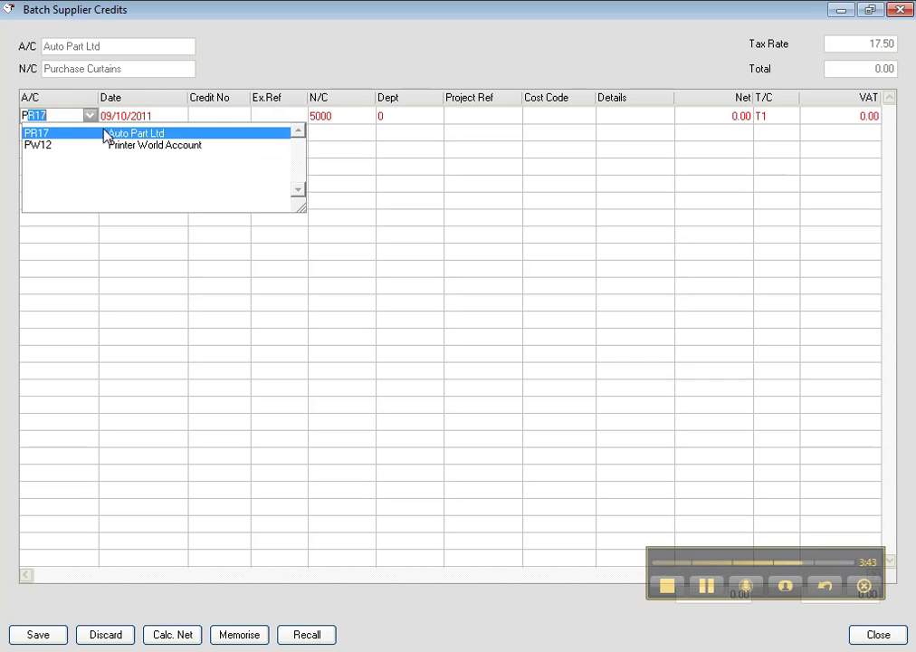
pyautogui.click(112, 146)
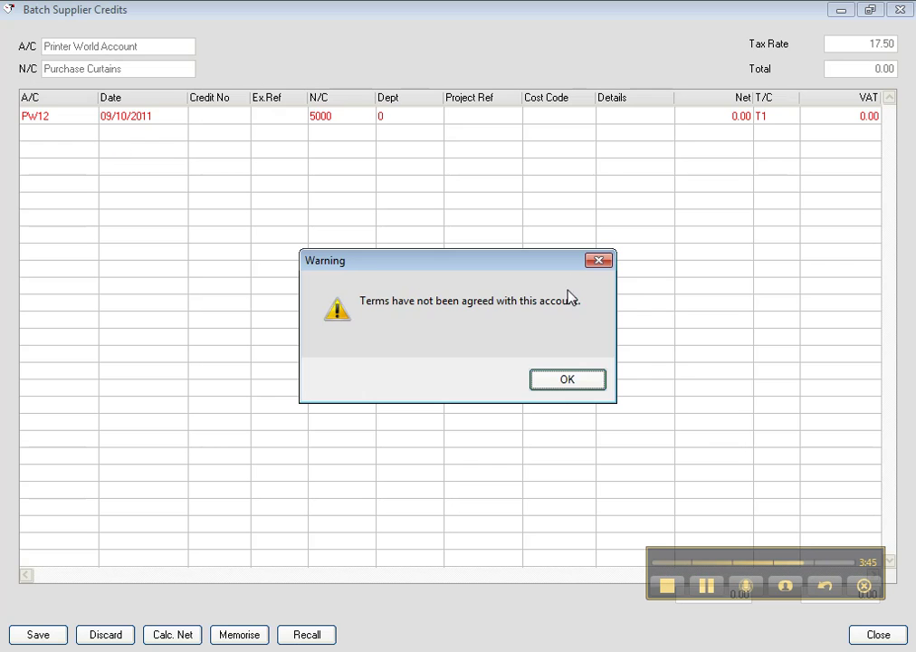
pyautogui.click(566, 381)
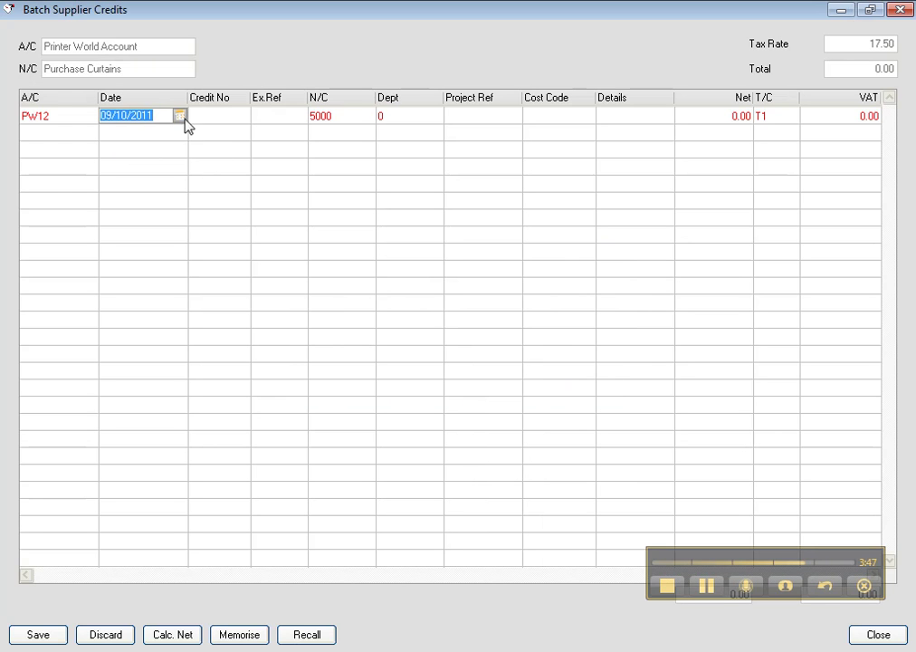
# Step: Date the supplier credit 20/09/2011, accepting the financial year warning, and enter CN126 as the credit number
pyautogui.write('2')
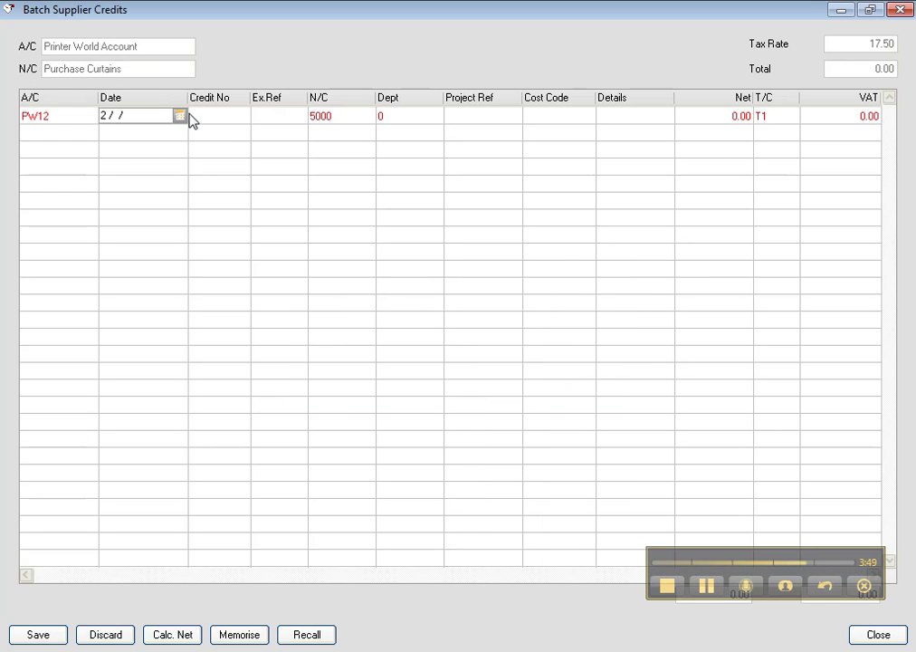
pyautogui.write('0/09/2011')
pyautogui.press('Tab')
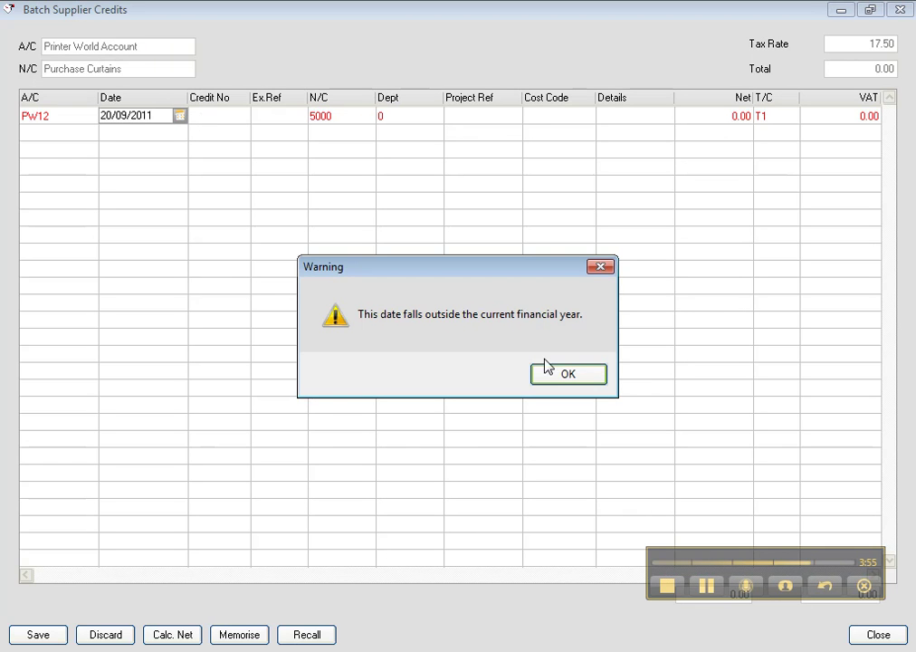
pyautogui.click(547, 374)
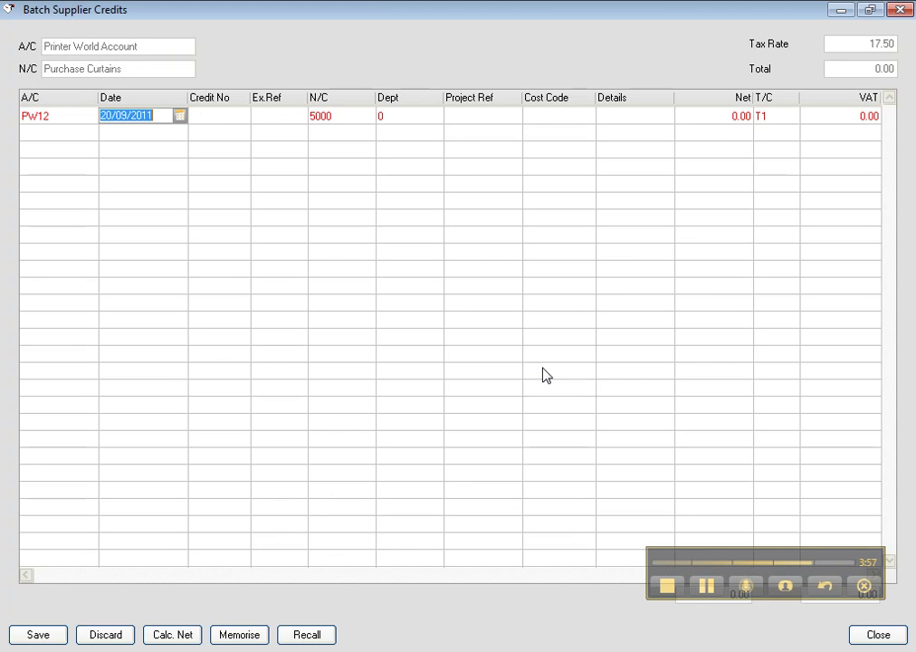
pyautogui.click(240, 118)
pyautogui.write('CN126')
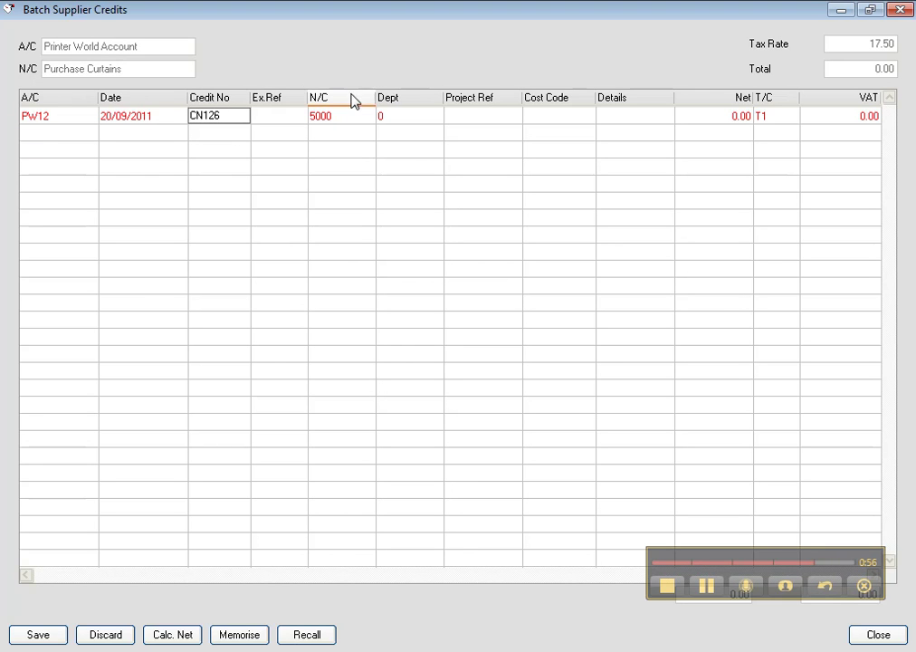
# Step: Change the nominal code on the supplier credit line to 5001, Purchase Binds
pyautogui.click(344, 117)
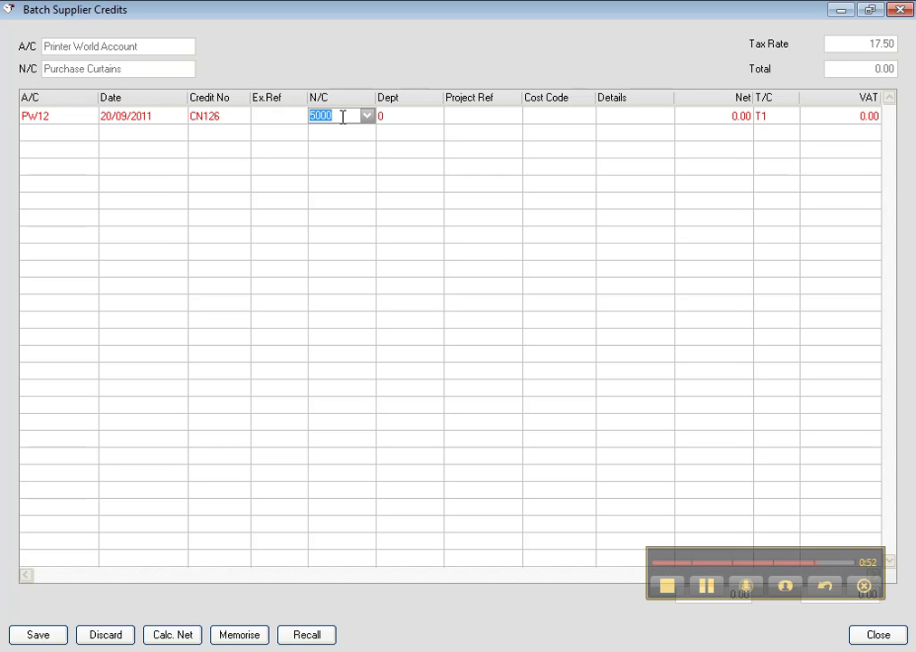
pyautogui.write('5001')
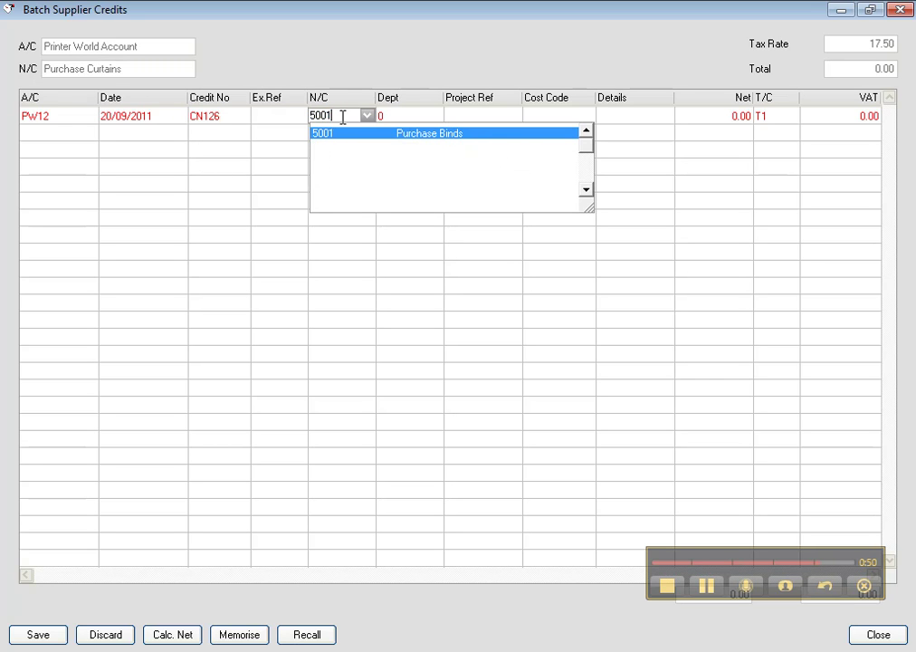
pyautogui.click(430, 135)
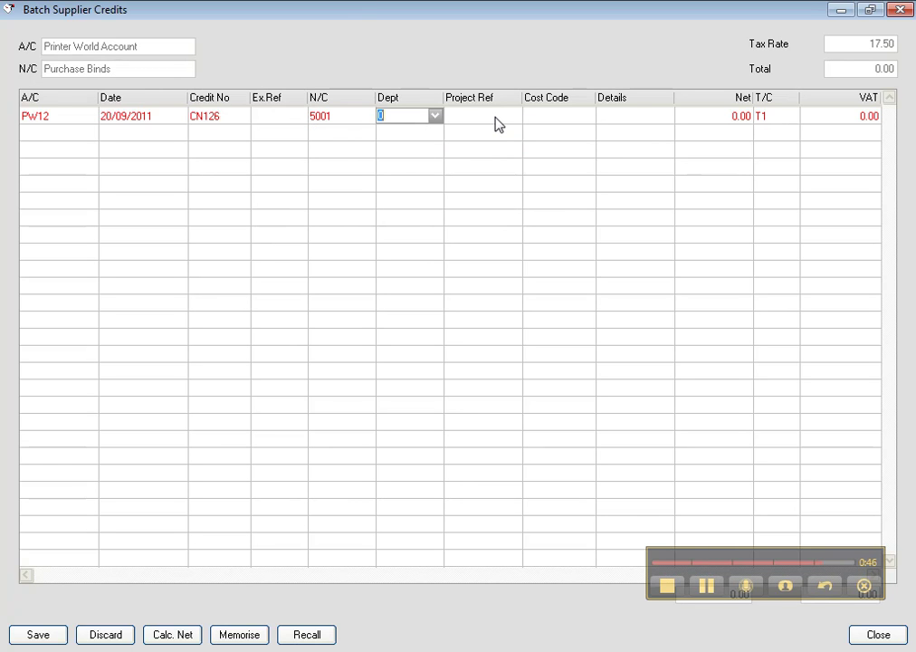
# Step: Enter "Returned Purchase Blinds" as the details of the supplier credit line
pyautogui.click(624, 118)
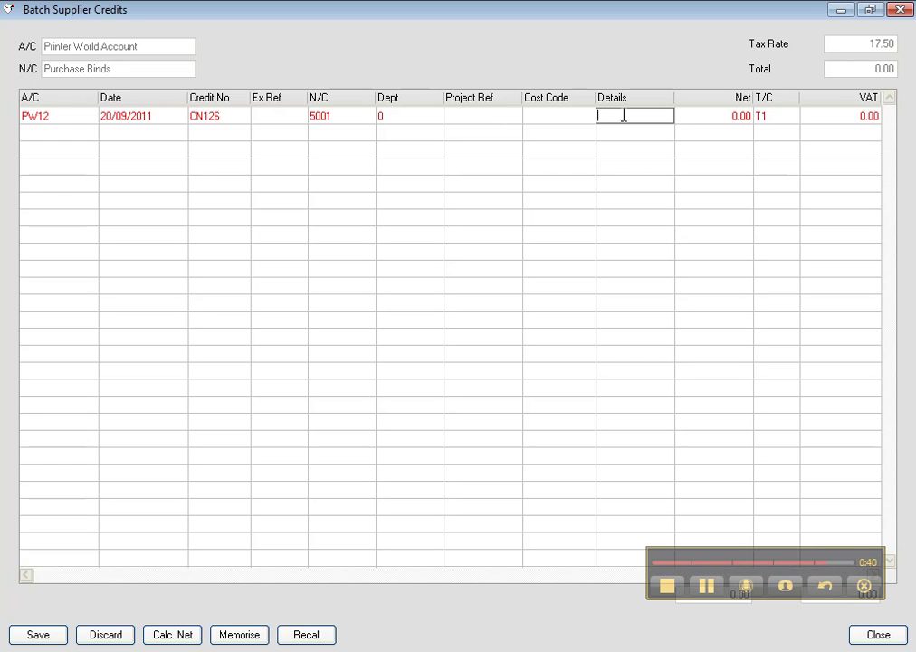
pyautogui.write('Re')
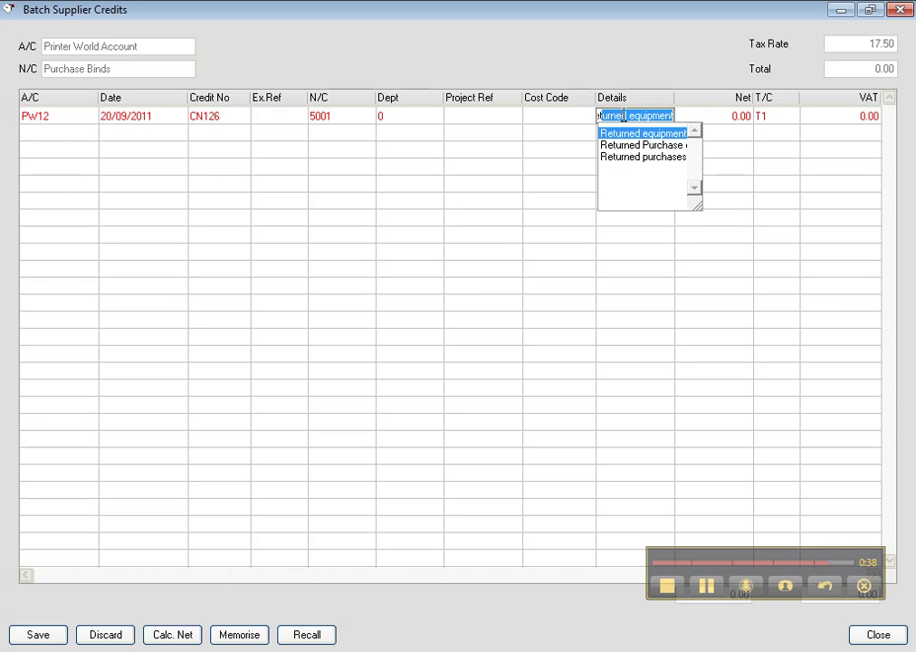
pyautogui.press('BackSpace')
pyautogui.press('BackSpace')
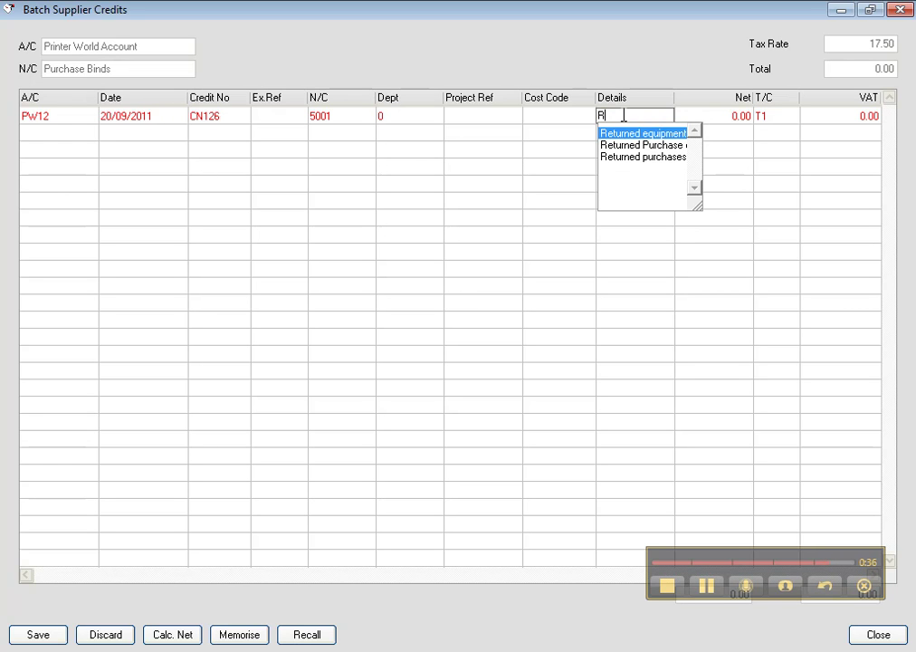
pyautogui.press('BackSpace')
pyautogui.write('Returned Purch')
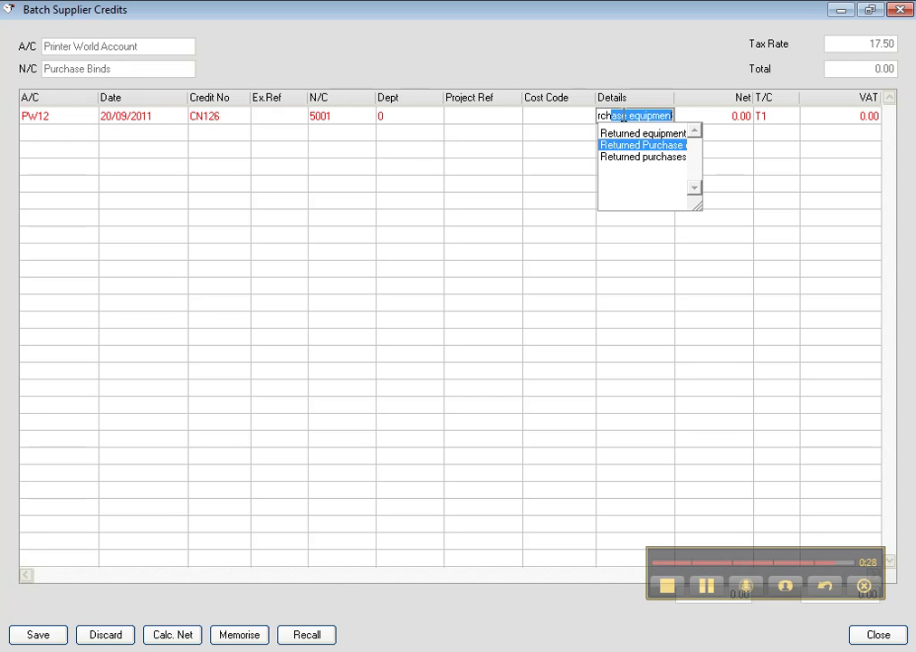
pyautogui.write('ase Blinds')
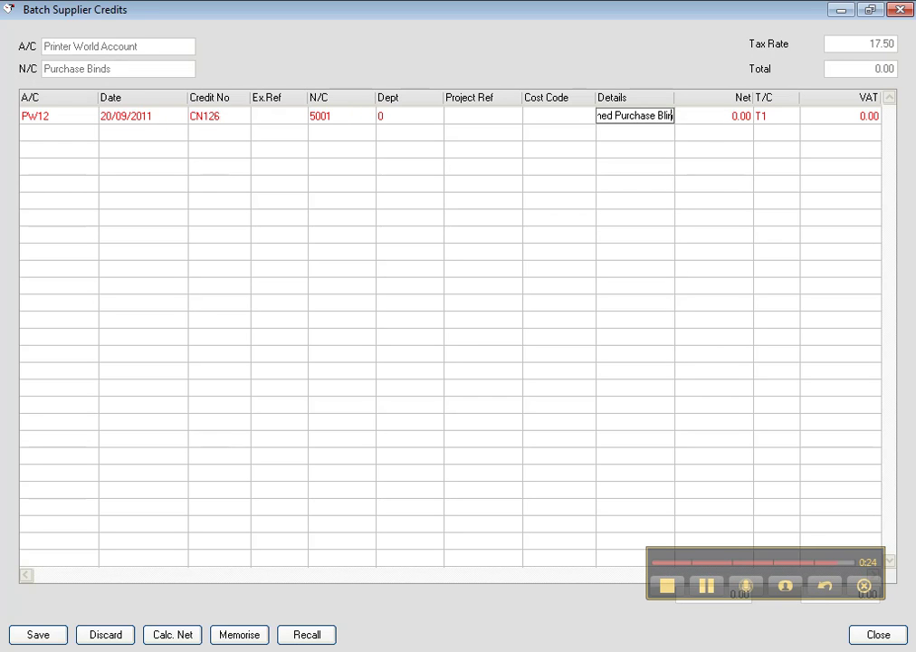
# Step: Set the net amount of the supplier credit to 179.00, keeping tax code T1
pyautogui.click(736, 115)
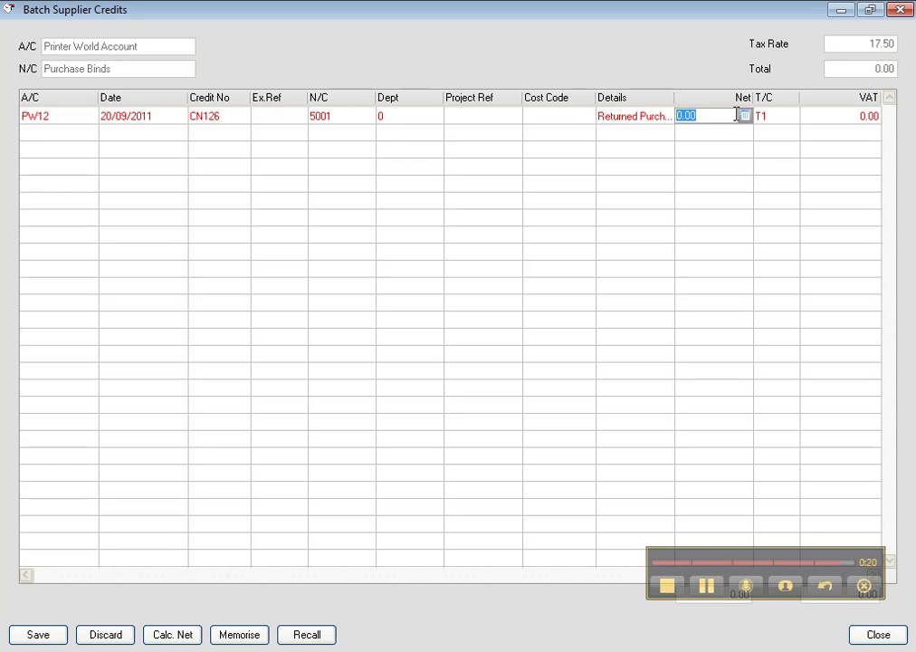
pyautogui.write('179')
pyautogui.press('Tab')
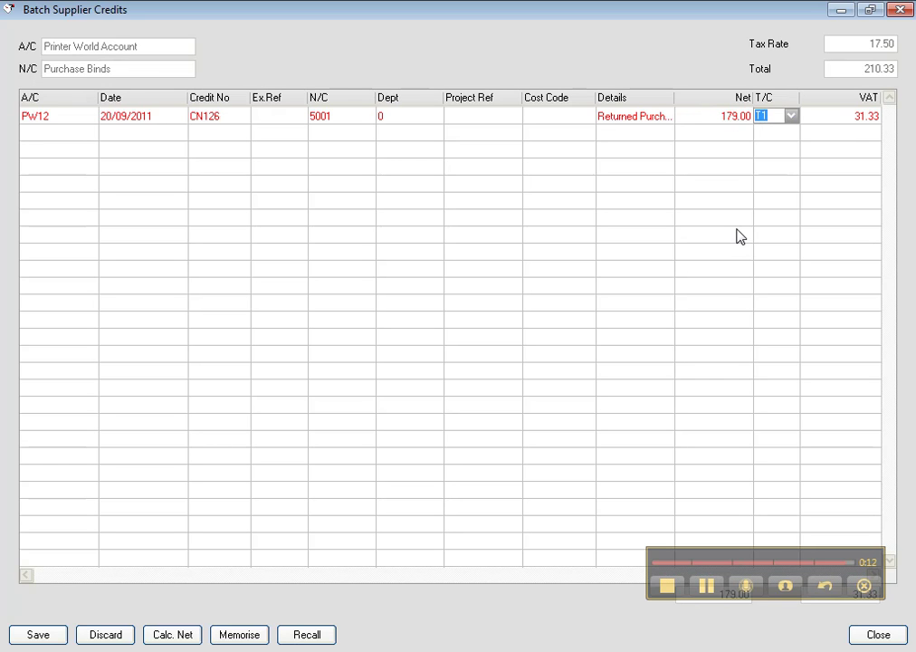
# Step: Save the supplier credit, agree to post it with a date beyond the financial year, and close the batch supplier credits window
pyautogui.click(51, 638)
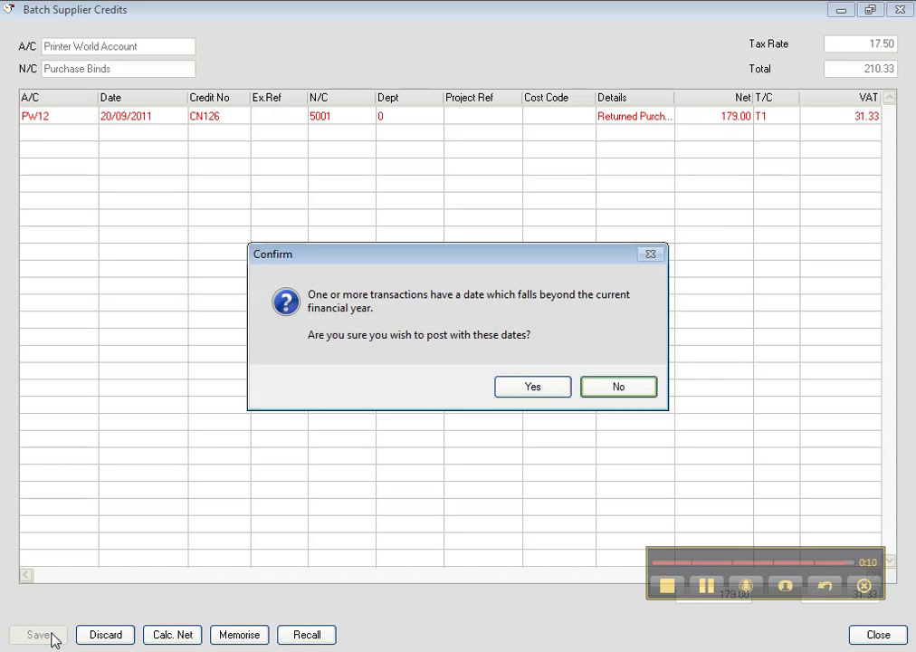
pyautogui.click(517, 390)
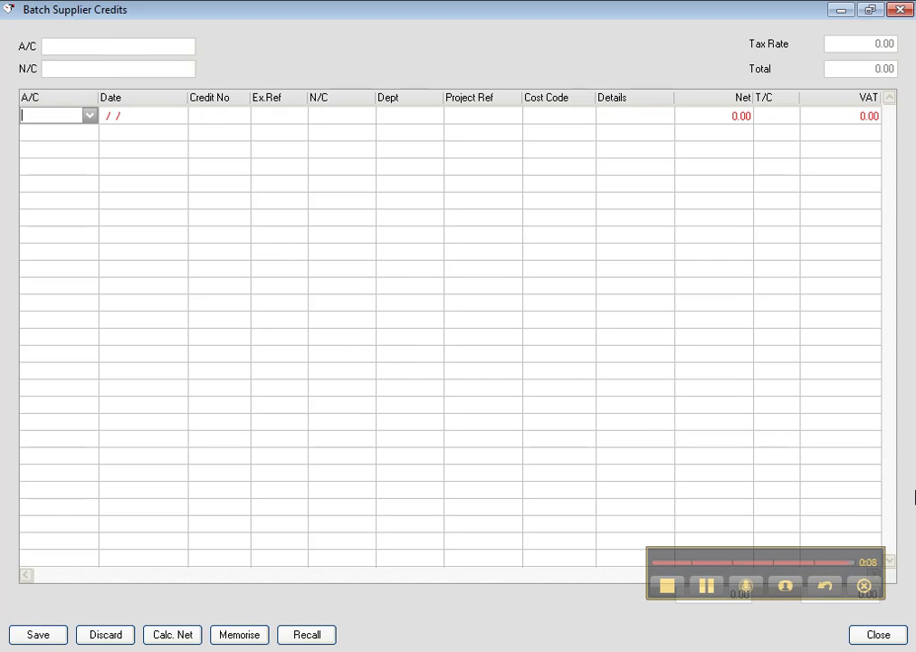
pyautogui.click(878, 634)
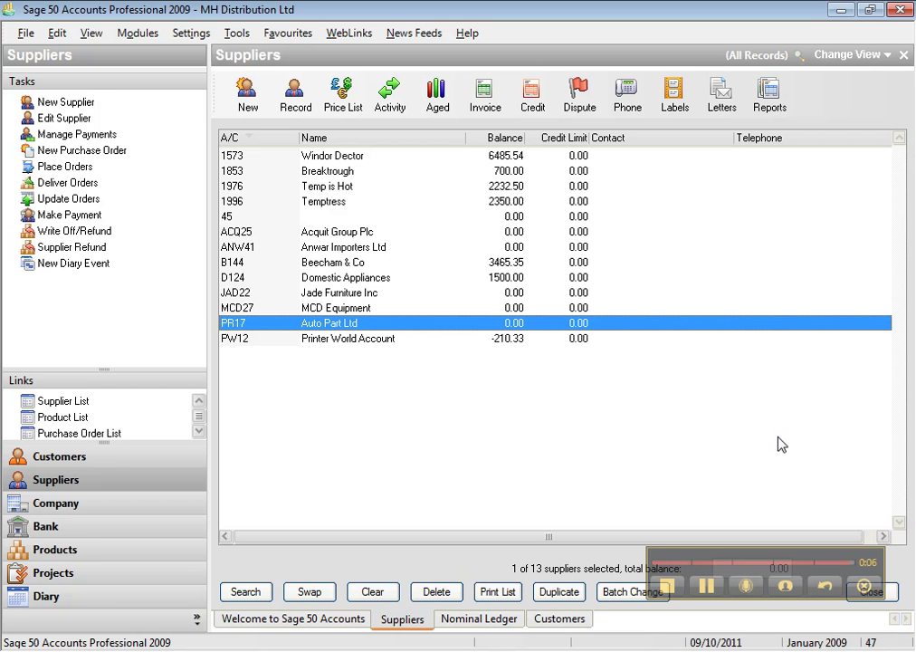